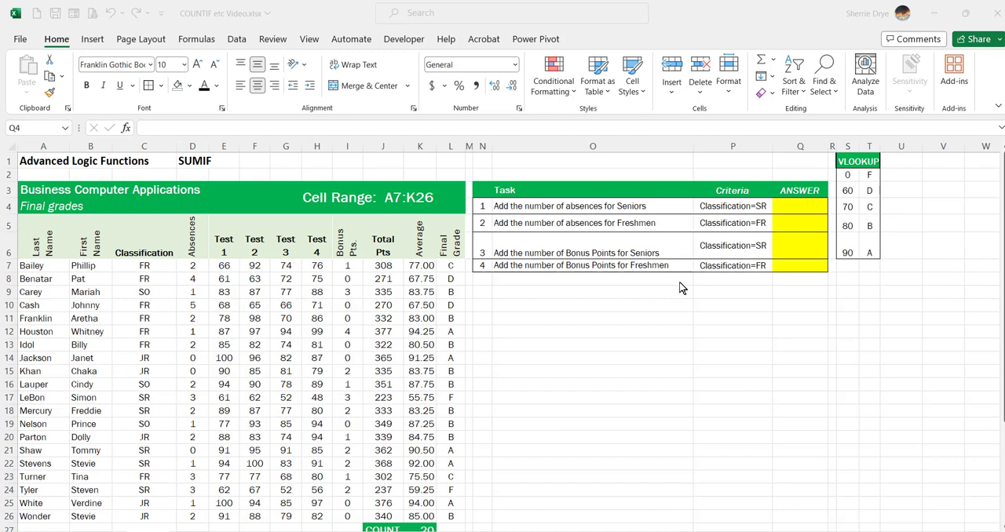
Step: Find the SUMIF function and start inserting it in cell Q4 for the Seniors' absences
left_click(804, 211)
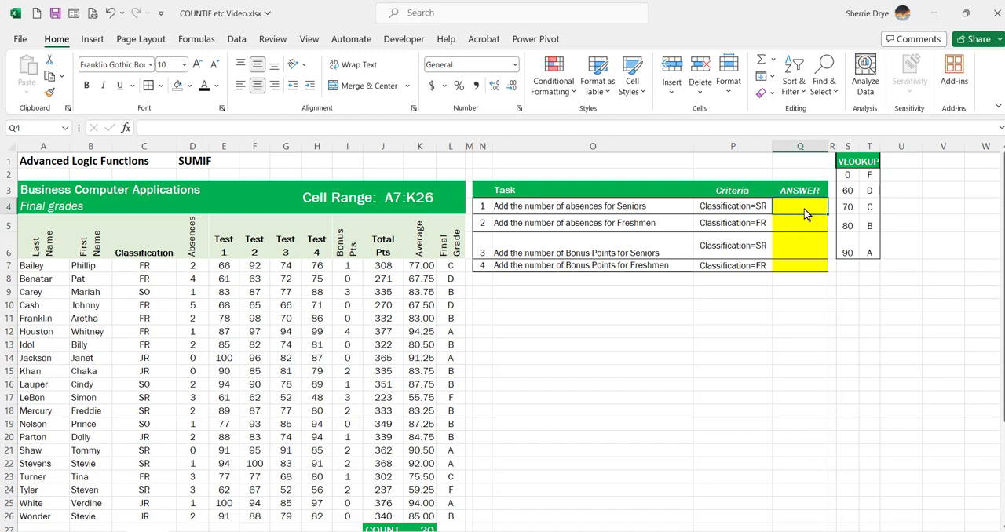
left_click(126, 128)
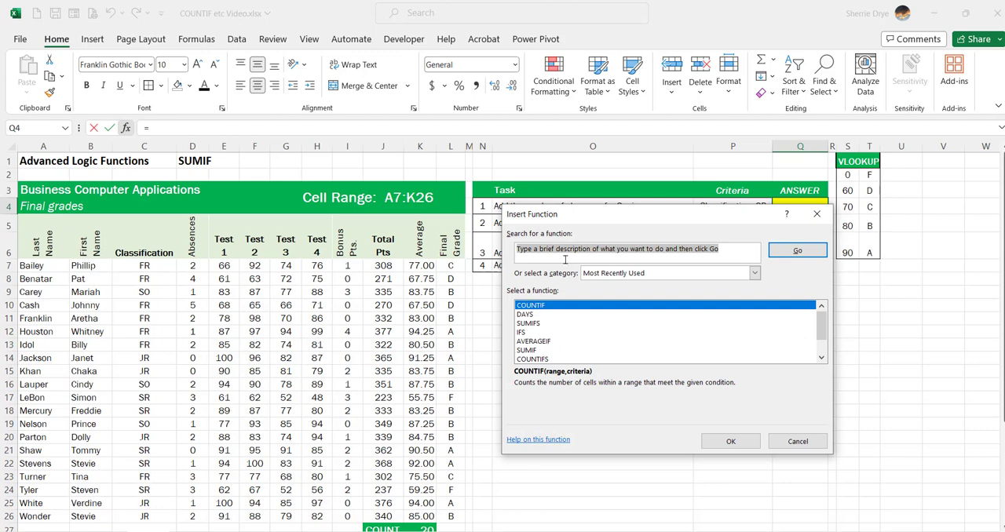
type("sum")
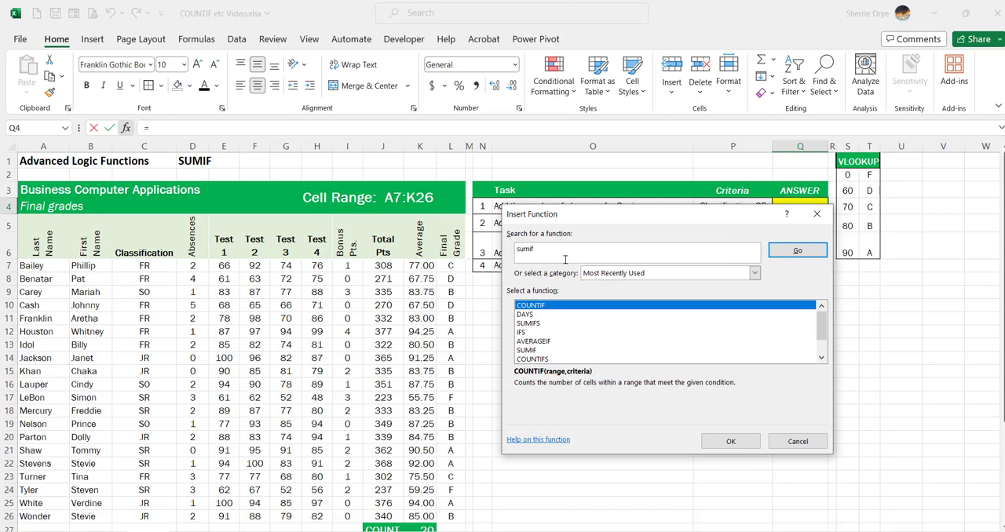
type("if")
key("Return")
left_click_drag(580, 213, 532, 270)
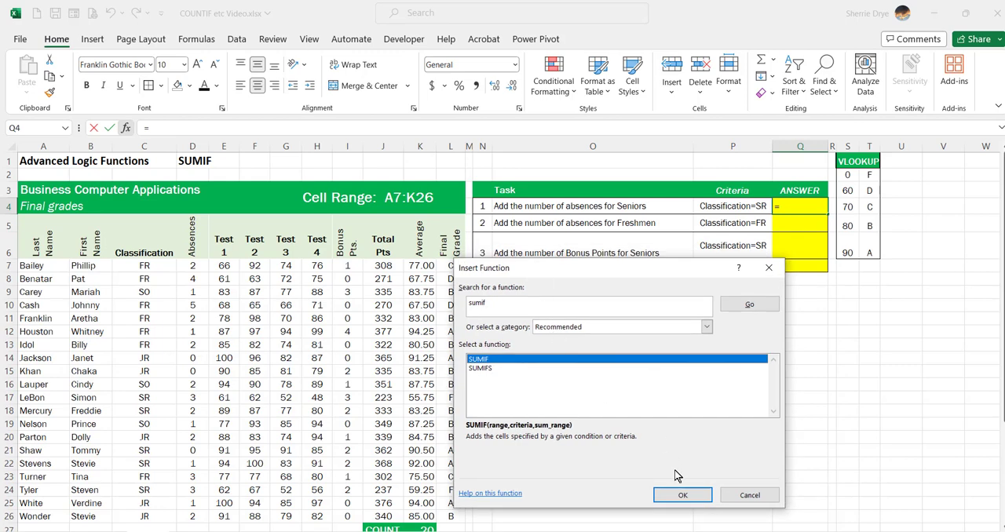
left_click(682, 494)
left_click_drag(619, 296, 679, 231)
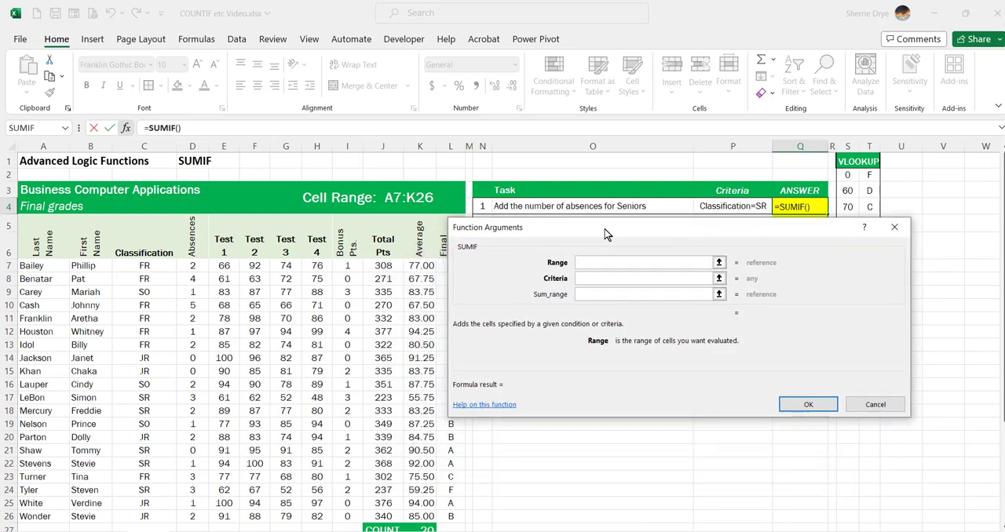
Step: Complete the Q4 SUMIF with range C7:C26, criteria SR and sum range D7:D26
left_click(590, 279)
left_click(598, 294)
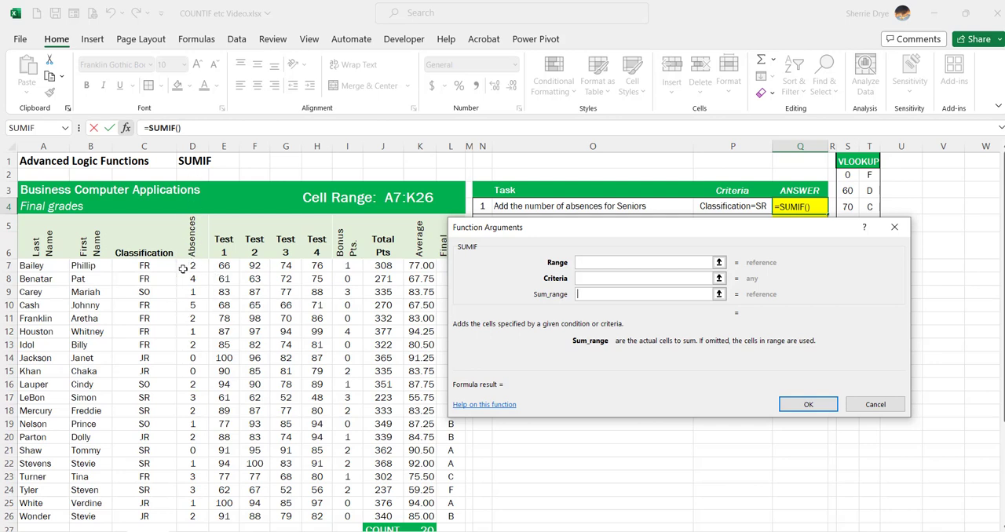
left_click(602, 278)
type("SR")
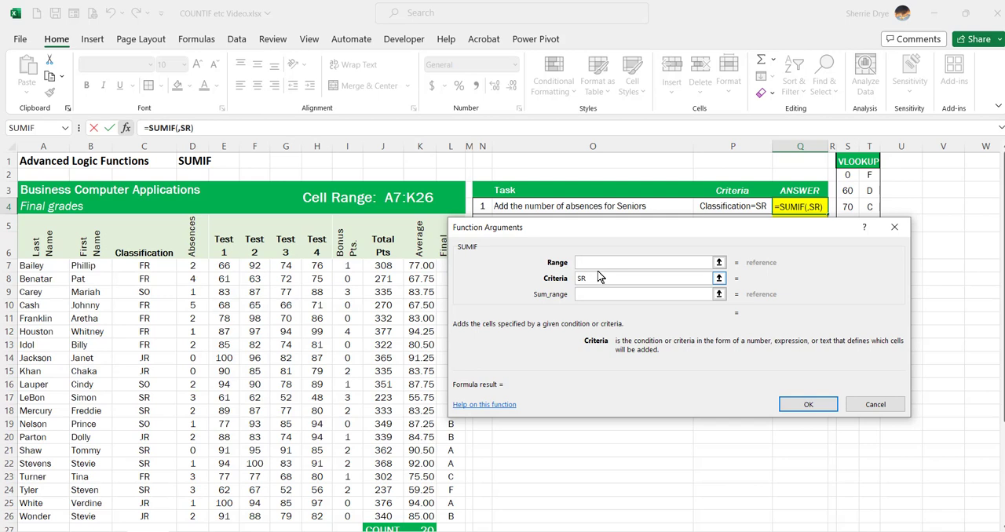
left_click(599, 263)
left_click(141, 266)
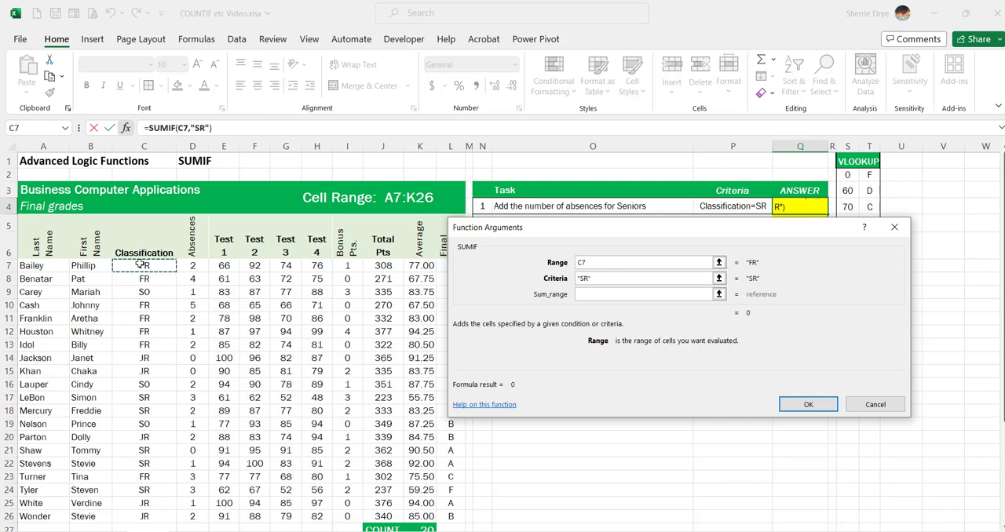
key("ctrl+shift+Down")
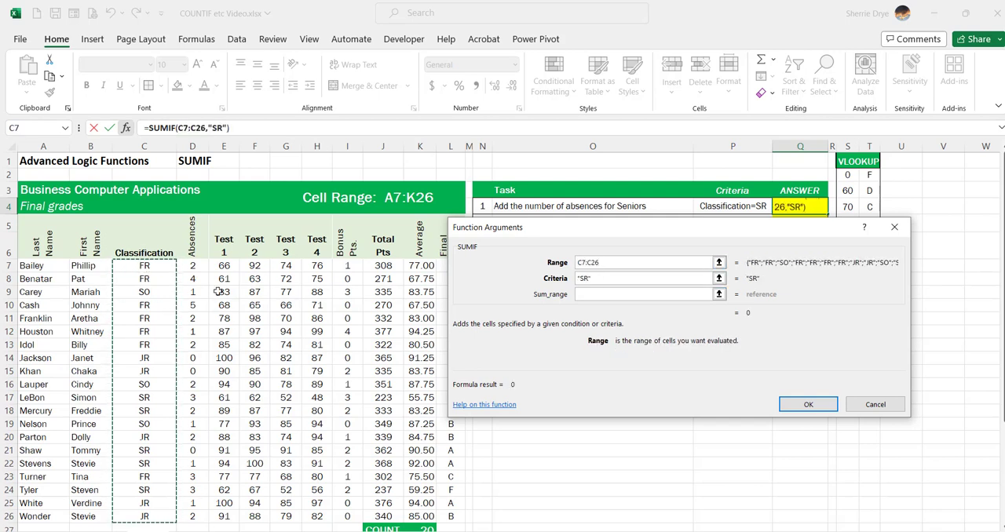
left_click(594, 295)
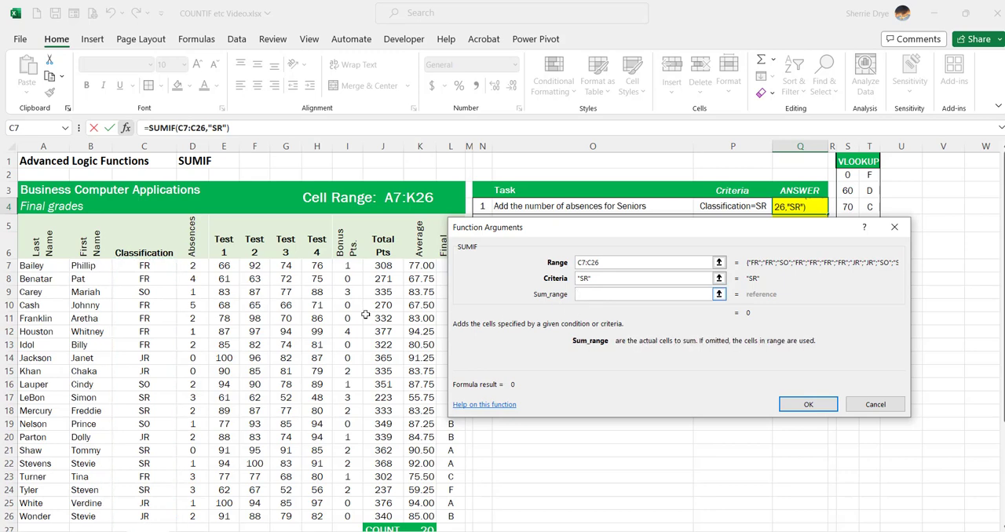
left_click_drag(189, 266, 196, 499)
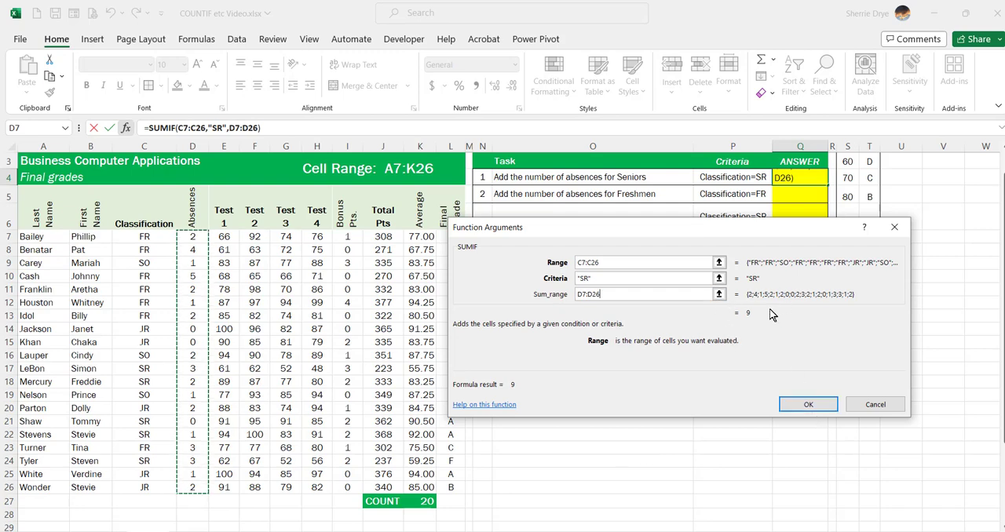
left_click(811, 408)
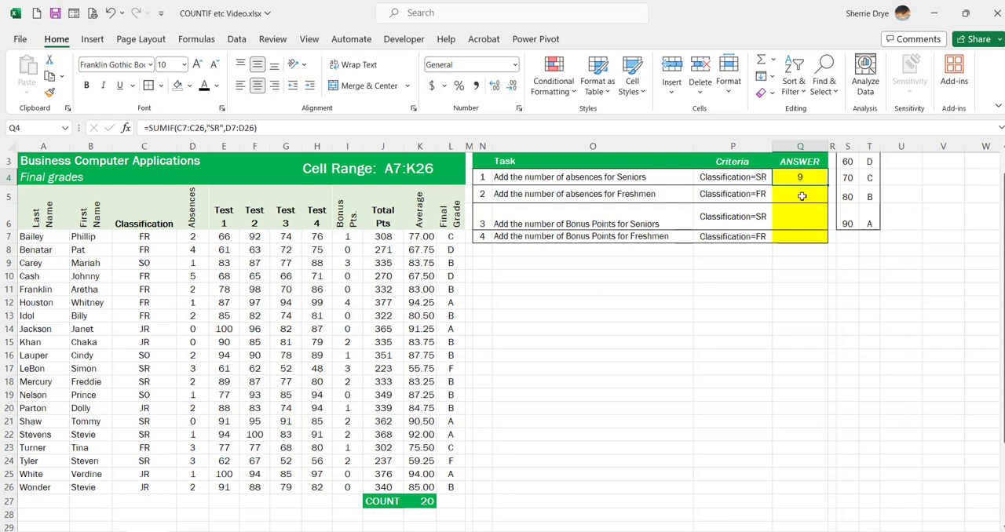
Step: Start a SUMIF function in cell Q5 for the Freshmen's absences, with FR as the criteria
left_click(801, 196)
left_click(125, 127)
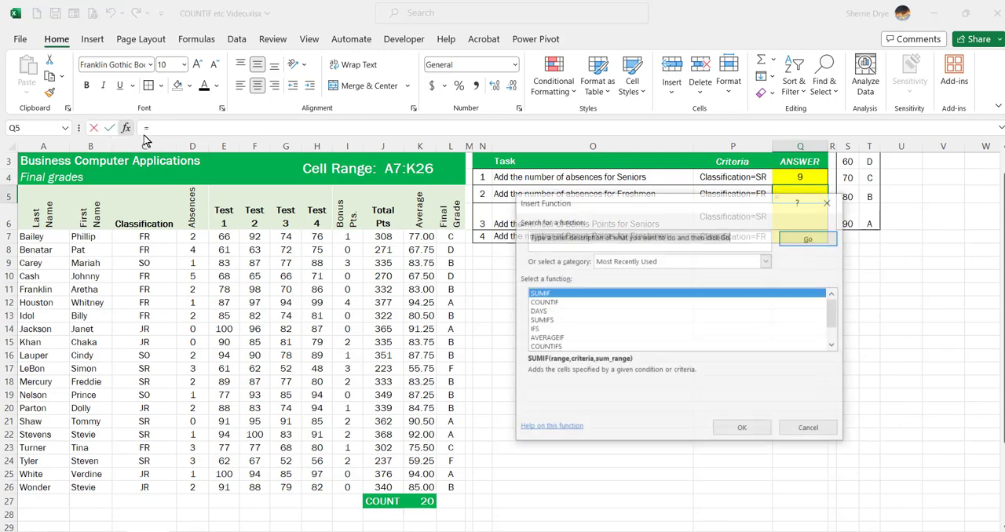
double_click(575, 295)
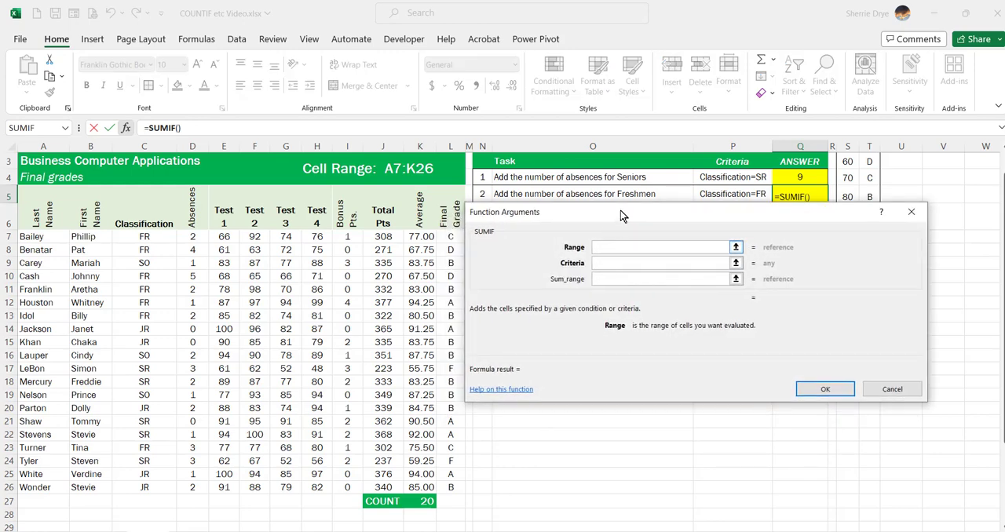
left_click(624, 264)
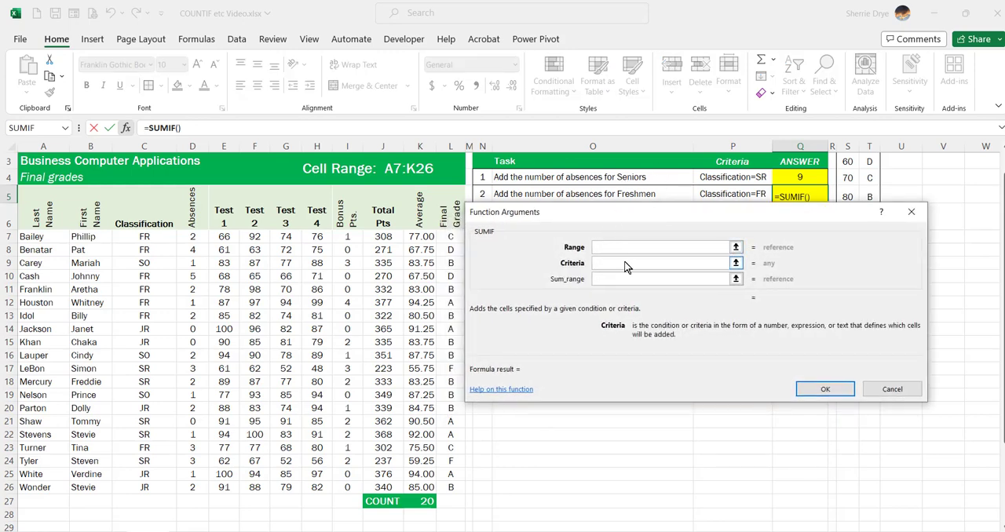
type("FR")
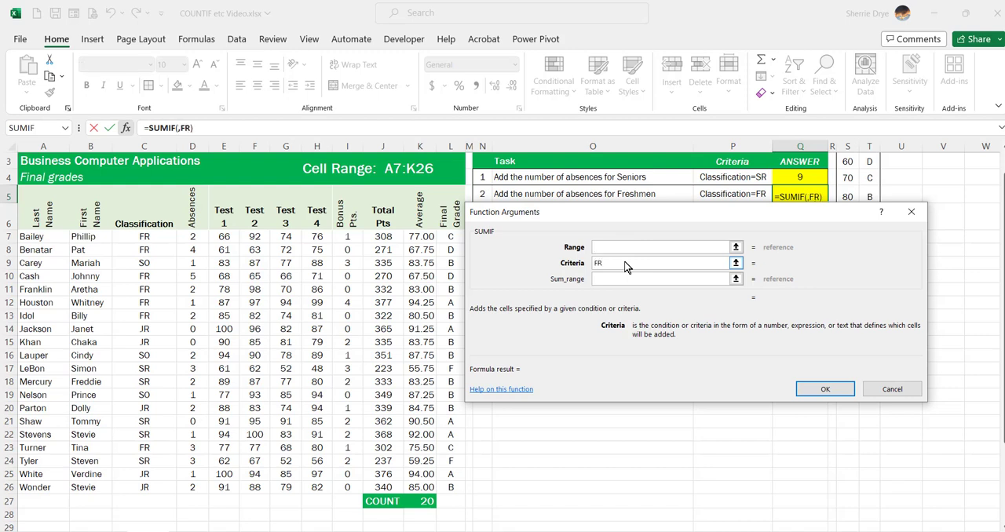
Step: Complete the Q5 SUMIF with range C7:C26 and sum range D7:D26
left_click(623, 252)
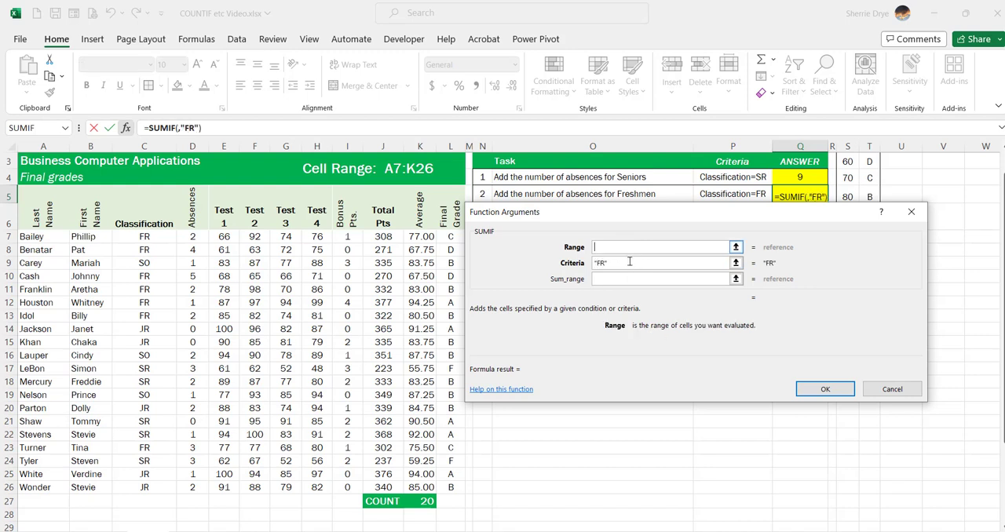
left_click(143, 237)
key("ctrl+shift+Down")
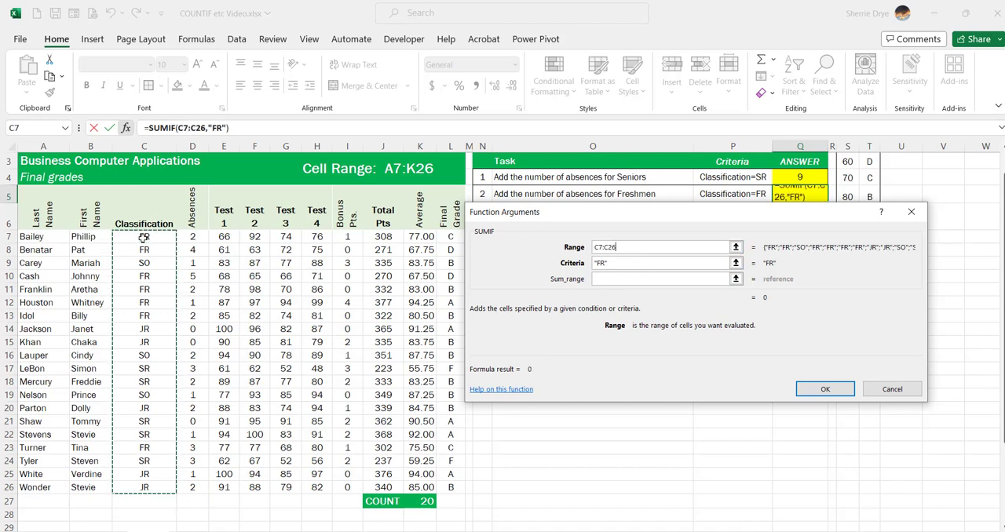
left_click(612, 279)
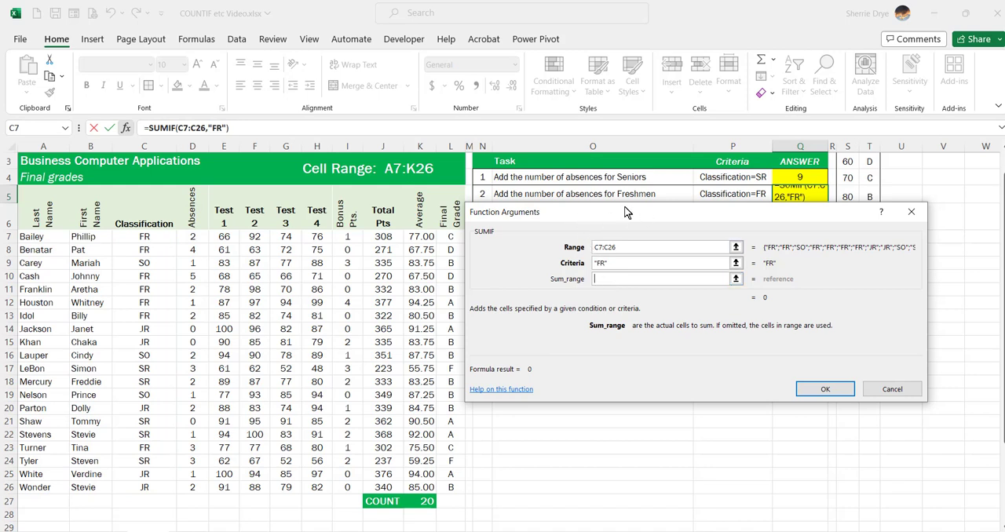
left_click(194, 237)
key("ctrl+shift+Down")
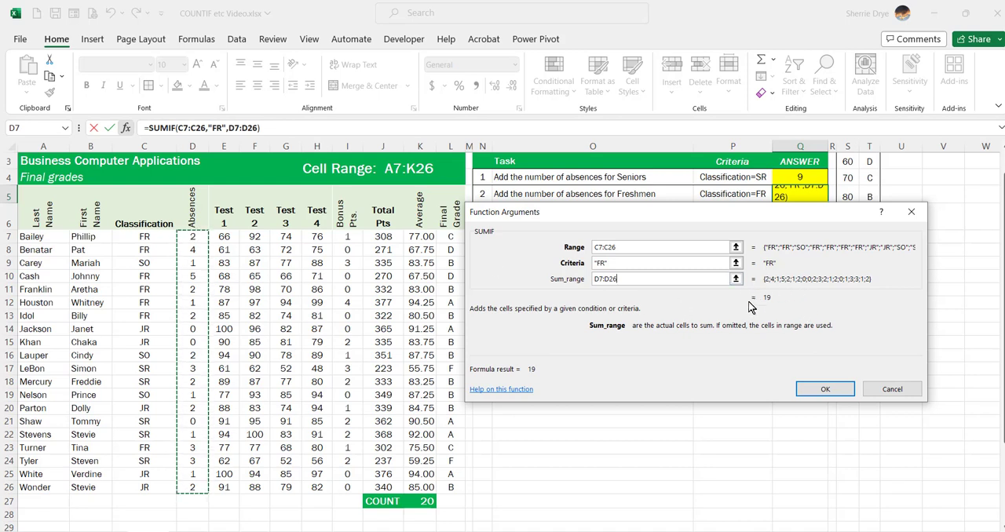
left_click(825, 388)
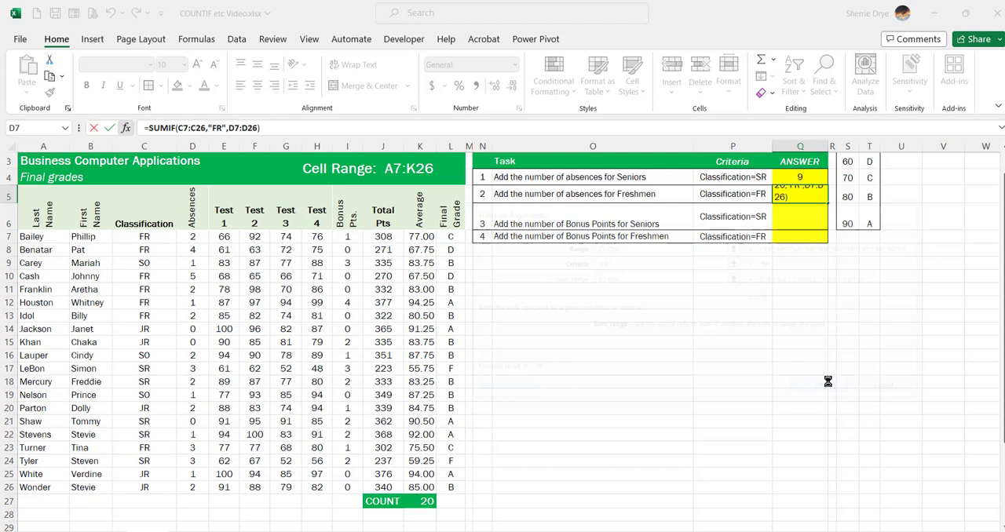
Step: Start a SUMIF function in cell Q6 for the Seniors' bonus points, with C7:C26 as the range
left_click(800, 222)
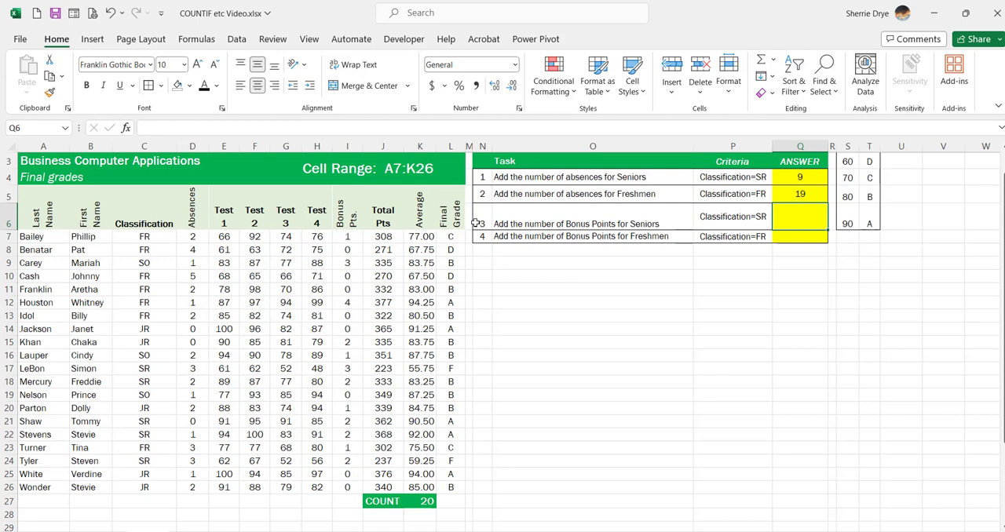
left_click(126, 127)
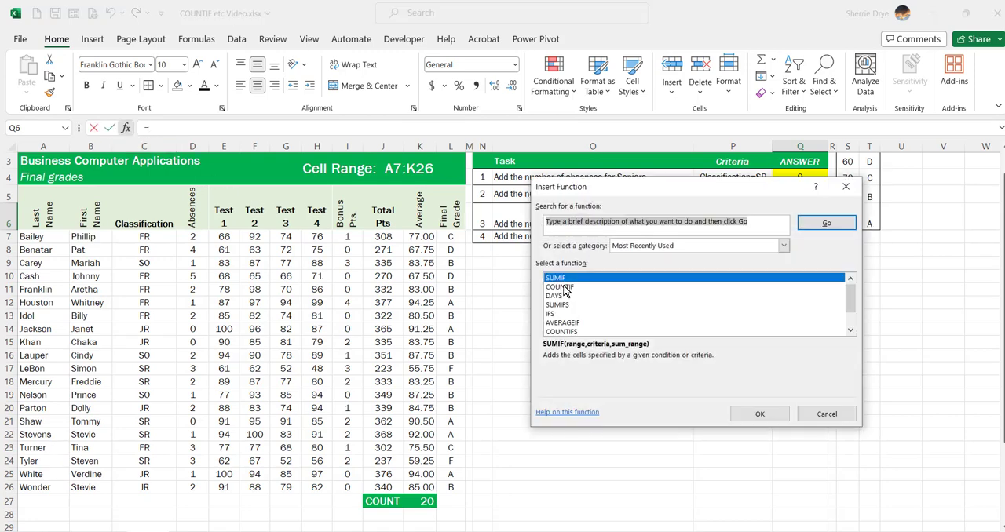
double_click(568, 279)
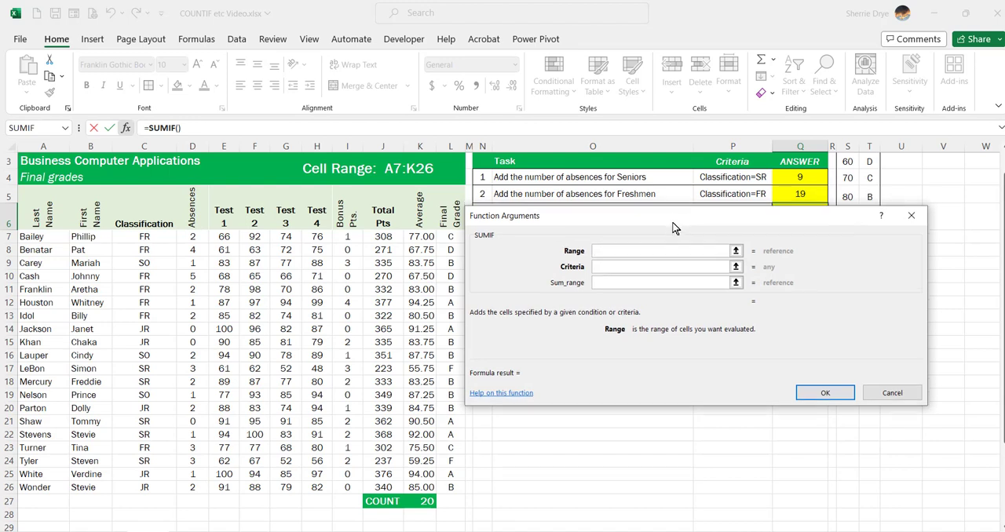
left_click_drag(677, 218, 667, 249)
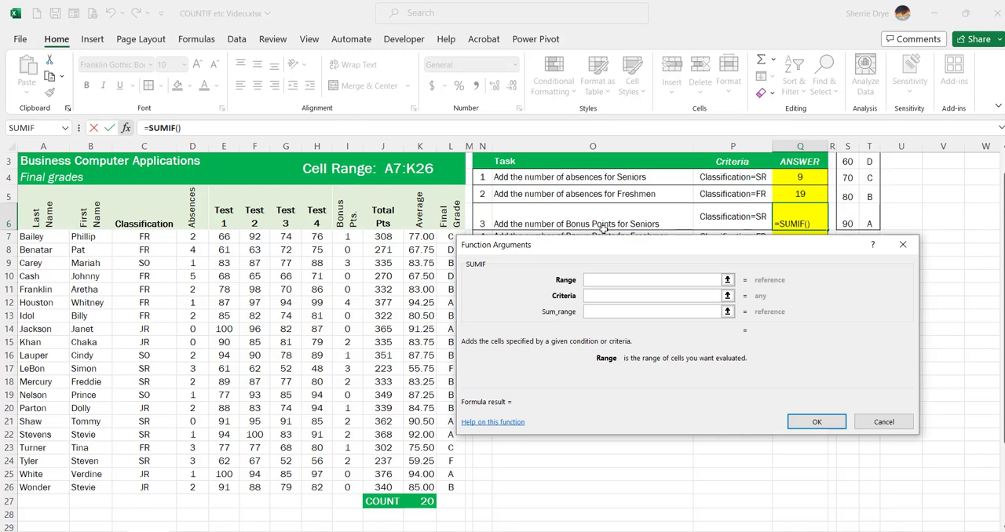
left_click(167, 238)
key("ctrl+shift+Down")
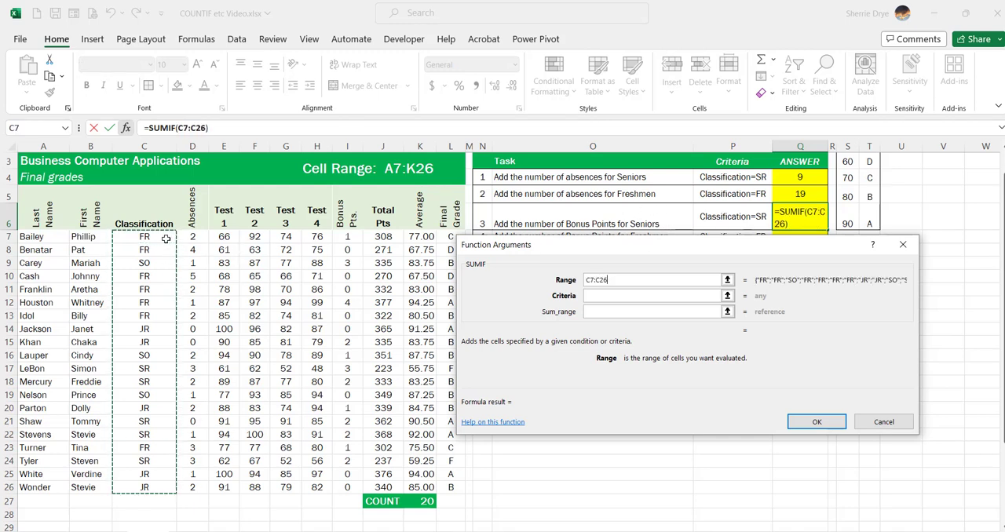
Step: Complete the Q6 SUMIF with criteria SR and sum range I7:I26
left_click(599, 296)
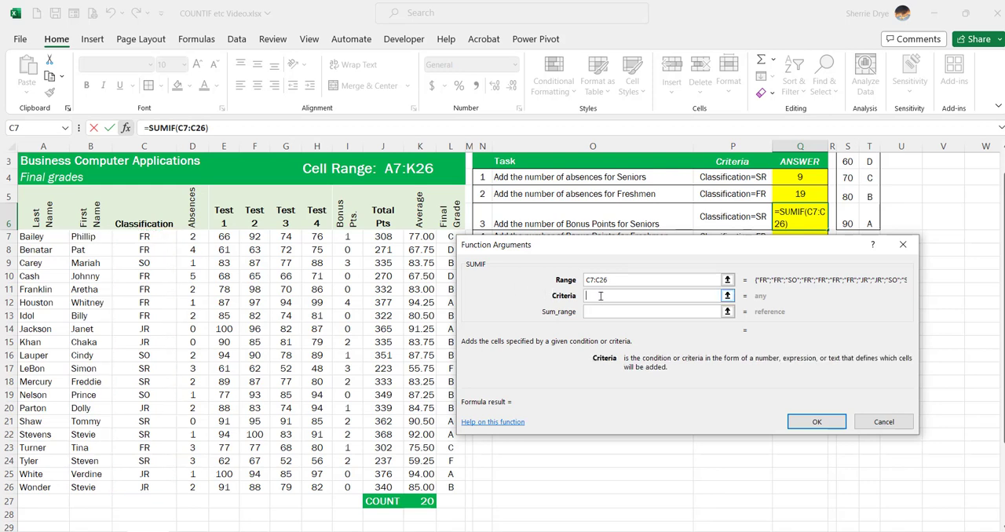
type("SR")
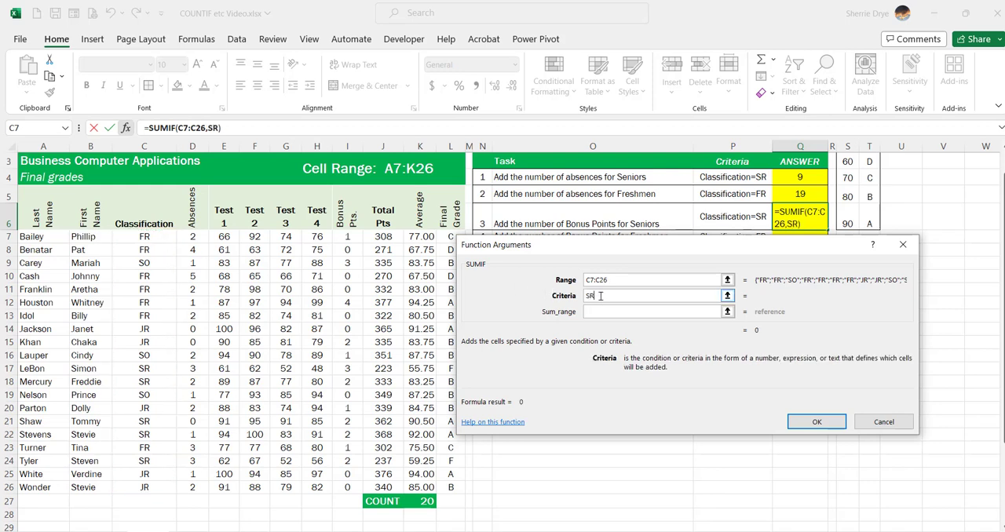
left_click(601, 312)
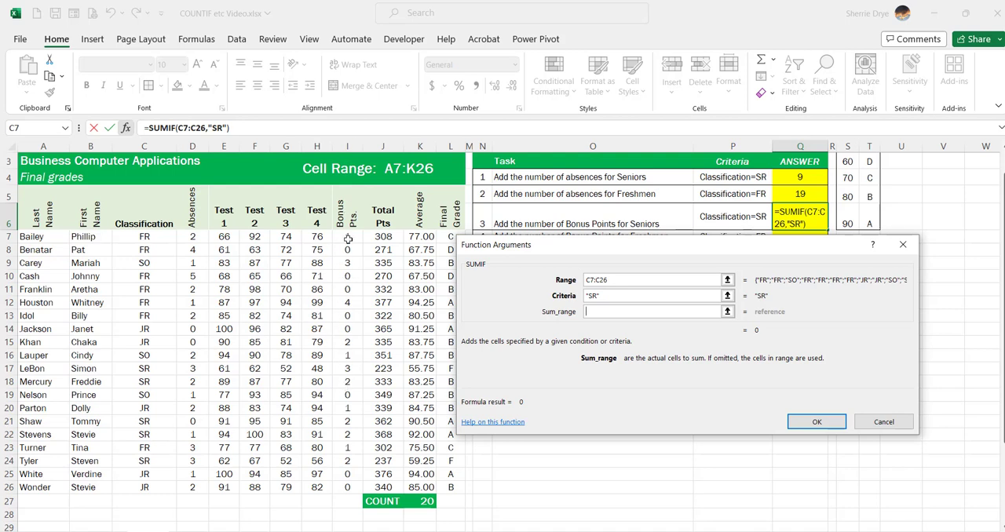
left_click_drag(347, 236, 347, 486)
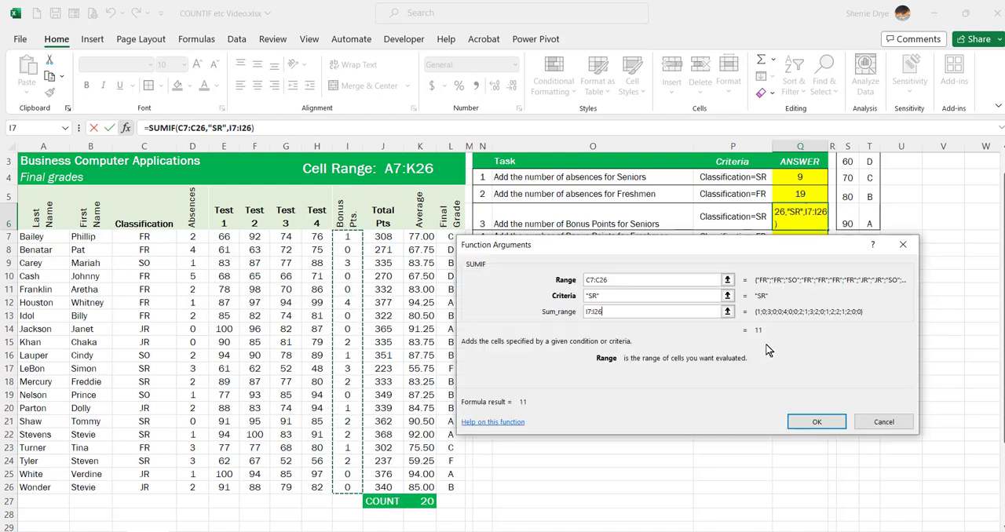
left_click(815, 424)
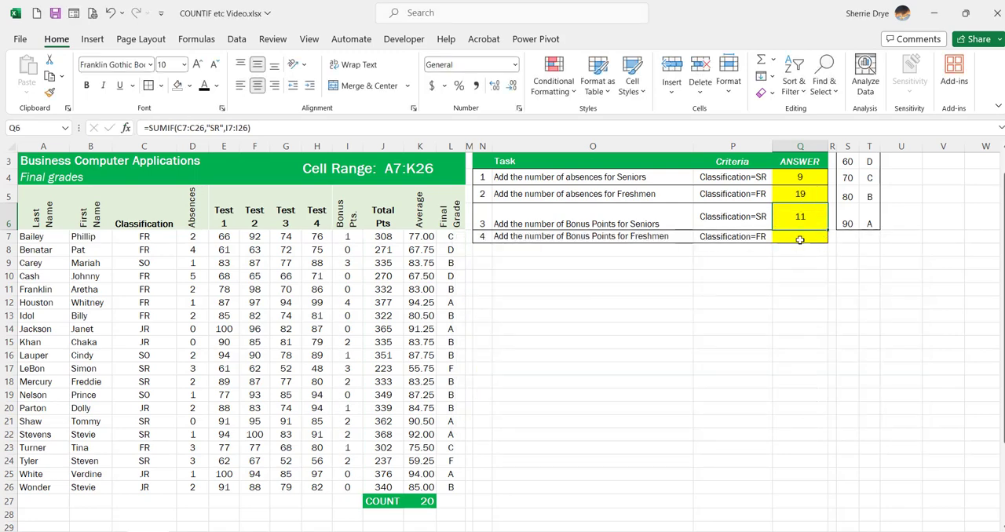
Step: Start a SUMIF function in cell Q7 for the Freshmen's bonus points, with C7:C26 as the range
left_click(799, 239)
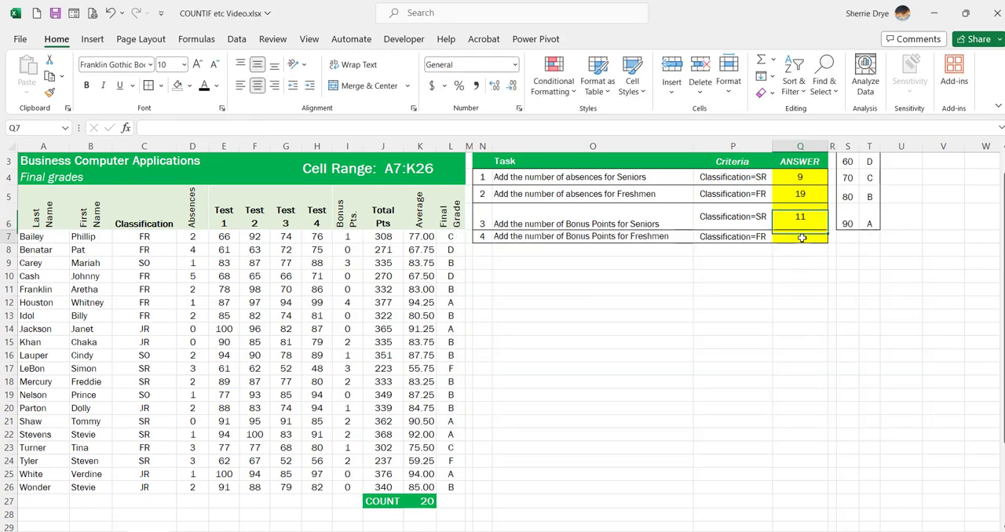
left_click(128, 132)
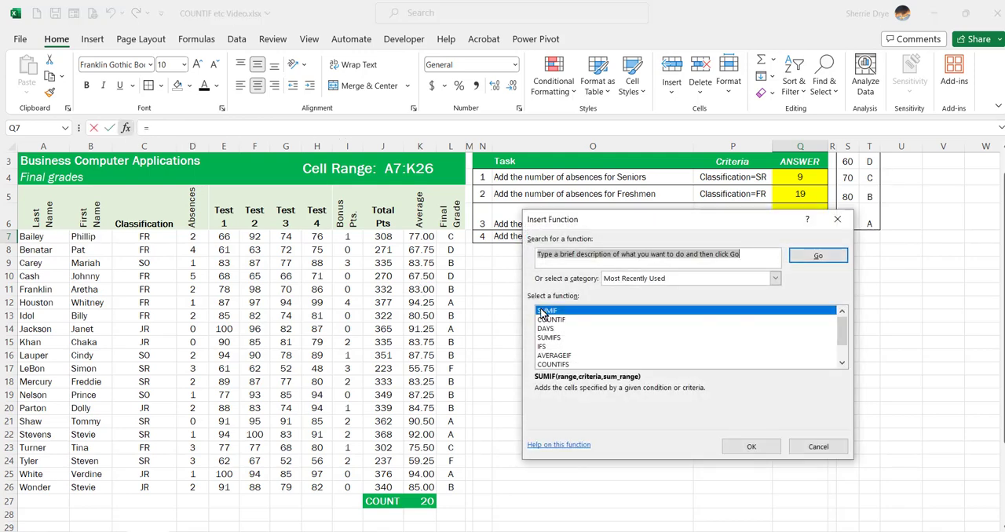
left_click_drag(580, 236, 585, 263)
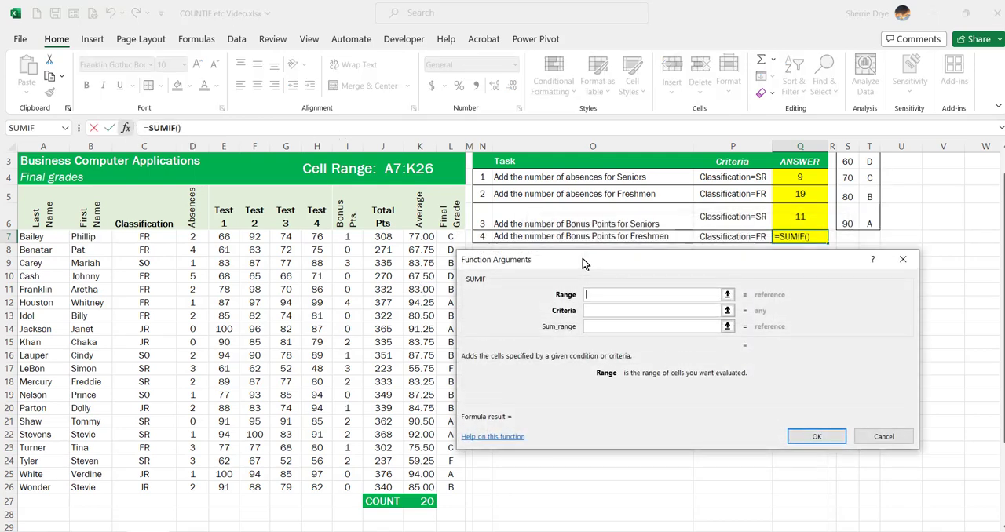
left_click_drag(157, 237, 157, 488)
Step: Complete the Q7 SUMIF with criteria FR and sum range I7:I26
left_click(614, 311)
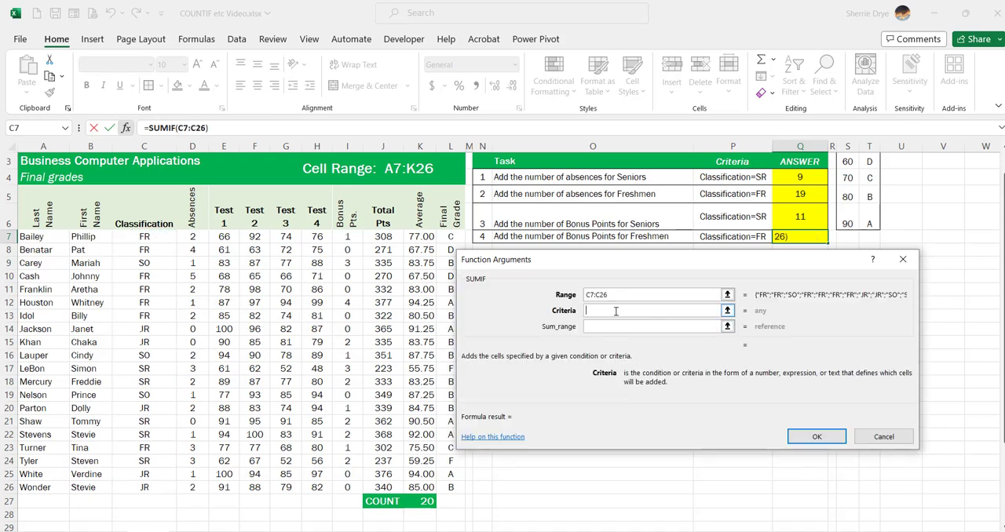
type("FR")
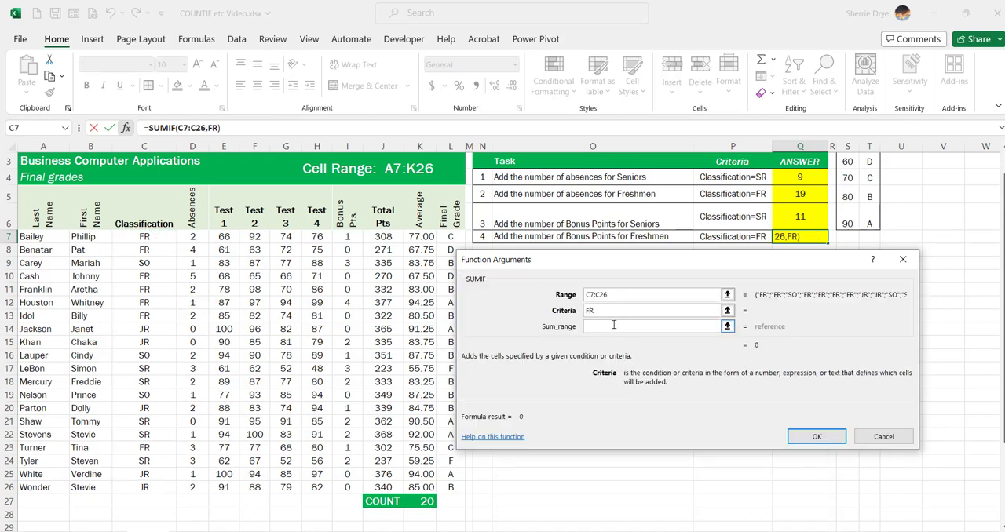
left_click(614, 326)
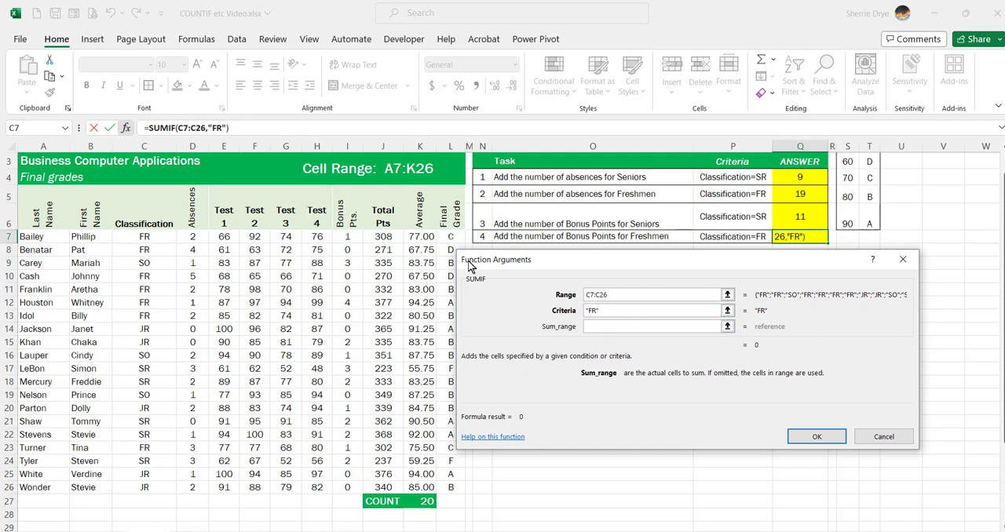
left_click_drag(349, 237, 358, 490)
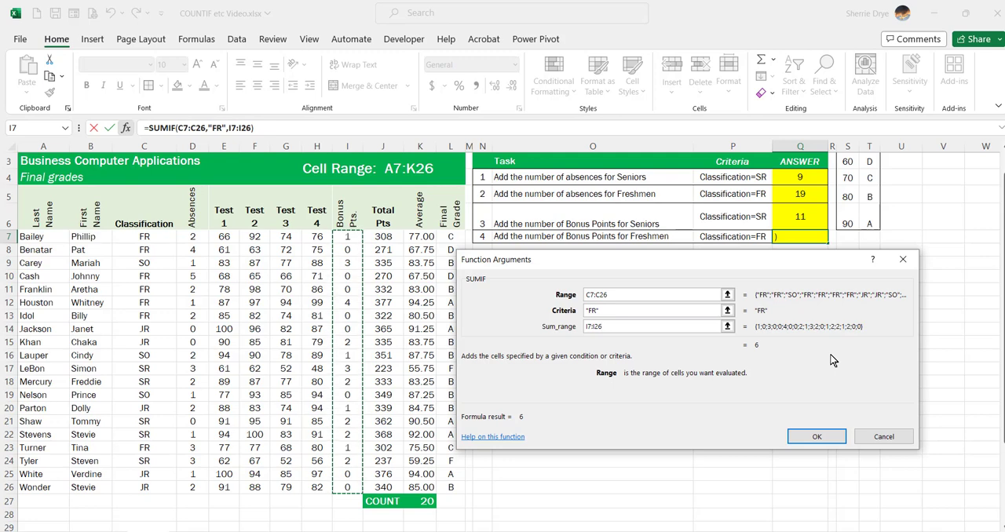
left_click(812, 437)
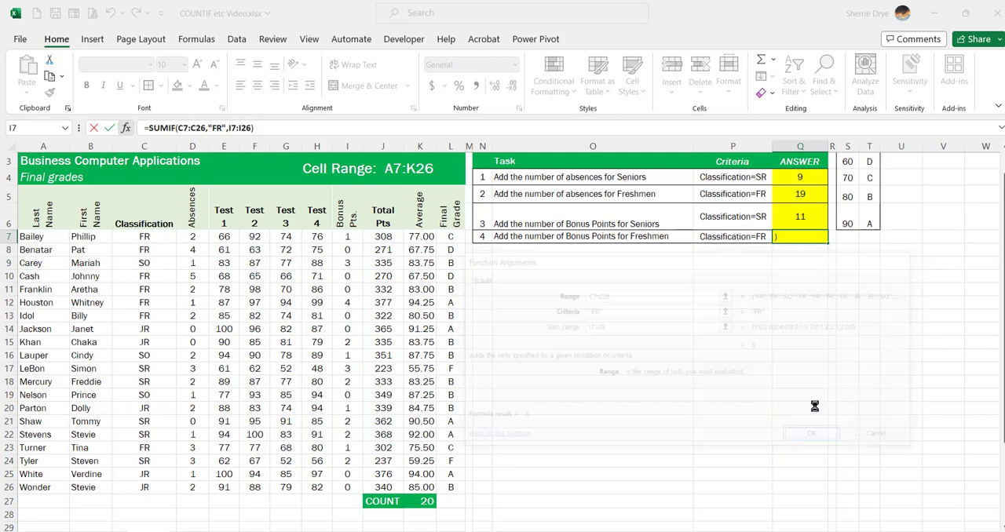